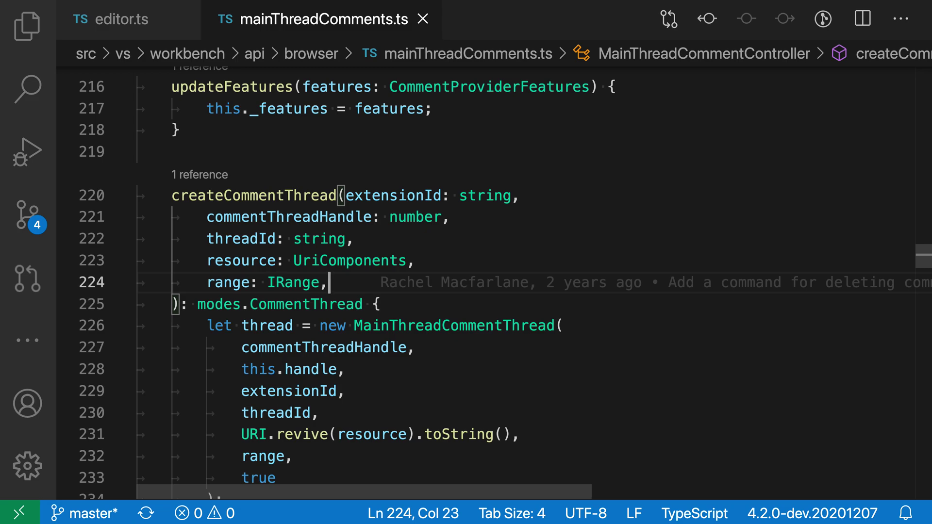
Step: Open Find in mainThreadComments.ts, then bring up the Settings editor
{"action": "key", "text": "ctrl+f"}
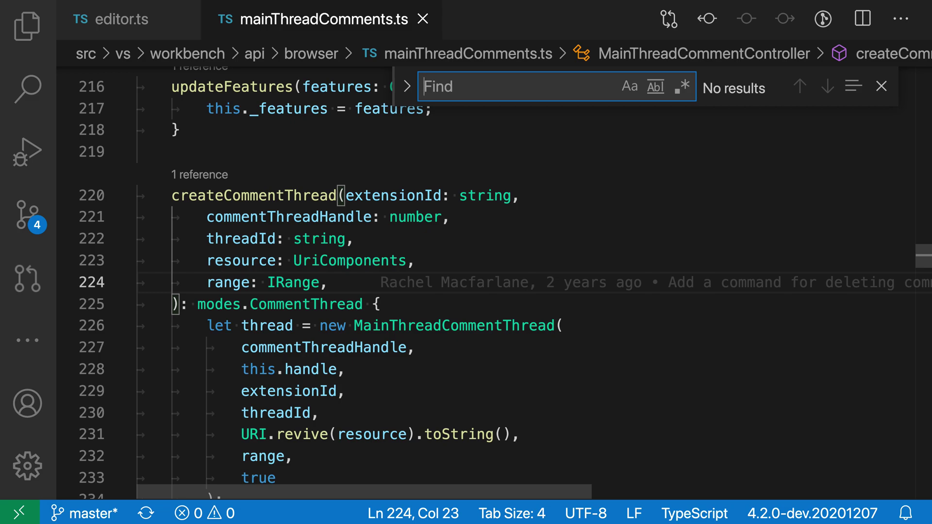
{"action": "type", "text": "p"}
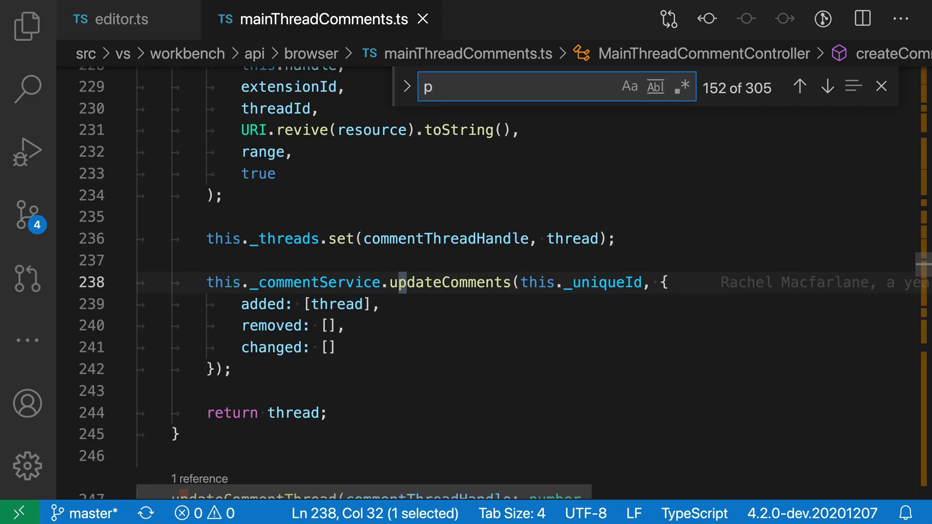
{"action": "type", "text": "u"}
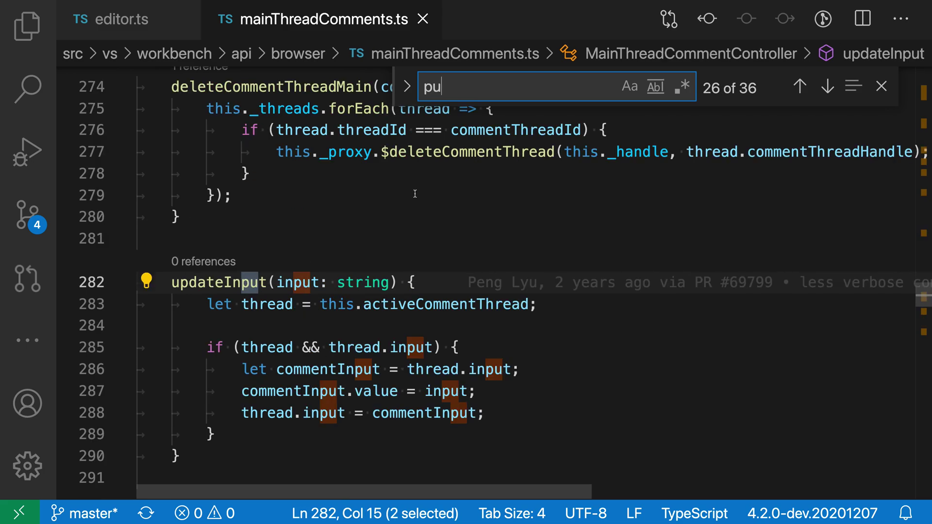
{"action": "type", "text": "bli"}
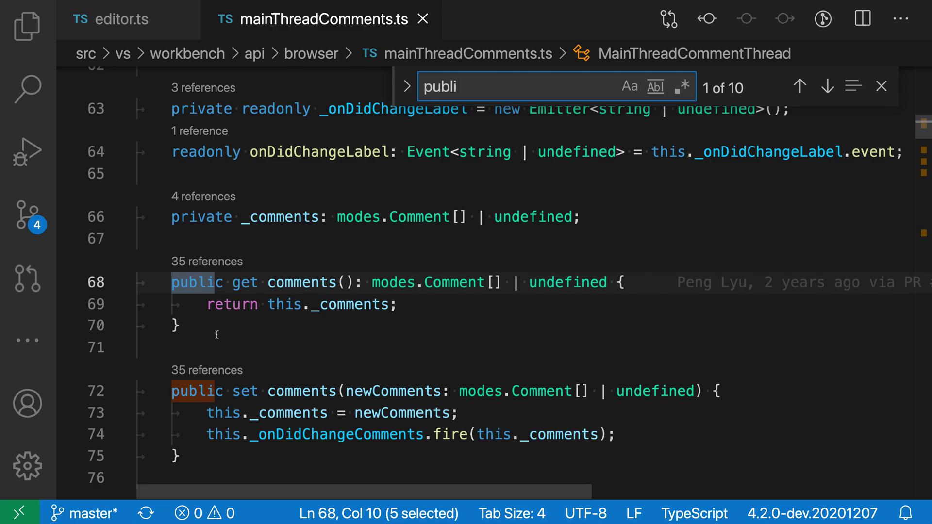
{"action": "key", "text": "ctrl+comma"}
Step: Disable Cursor Move On Type via the 'editor find move' settings search, then return to mainThreadComments.ts
{"action": "left_click", "coordinate": [311, 62]}
{"action": "type", "text": "editor find move"}
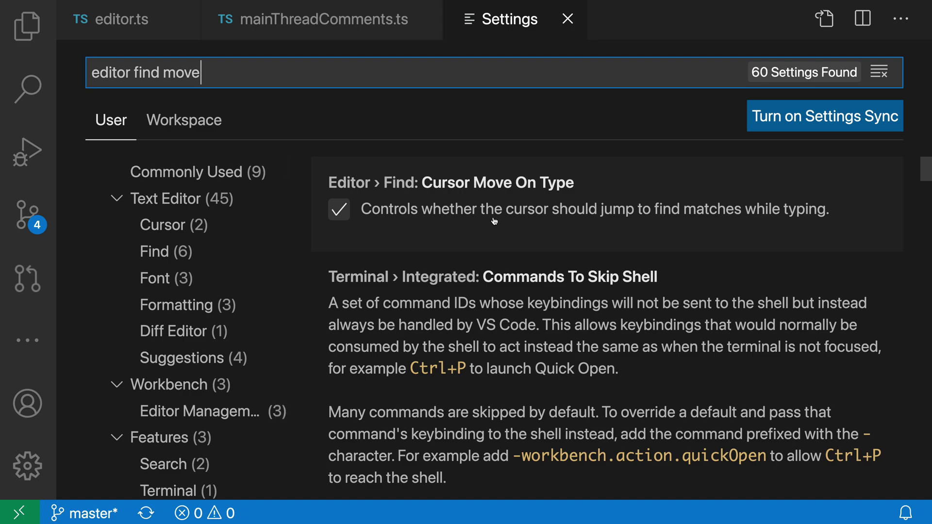
{"action": "left_click", "coordinate": [339, 210]}
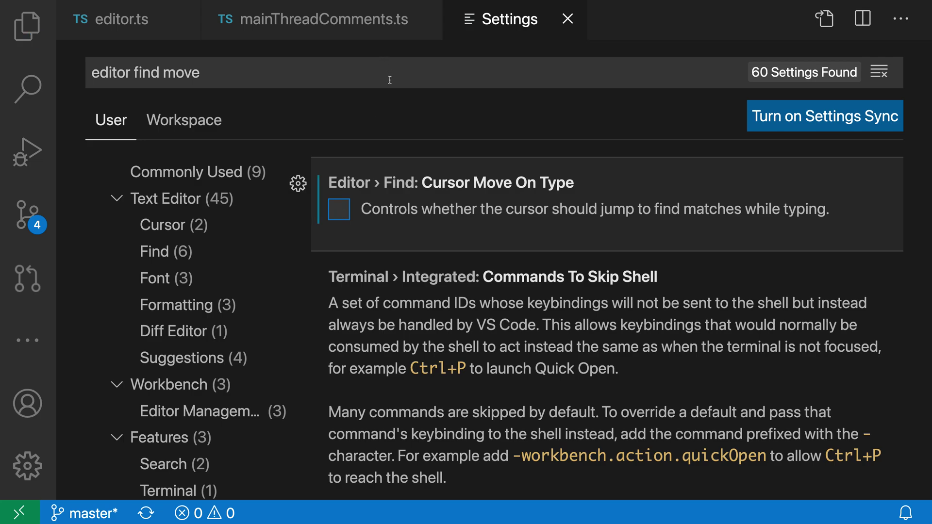
{"action": "left_click", "coordinate": [375, 23]}
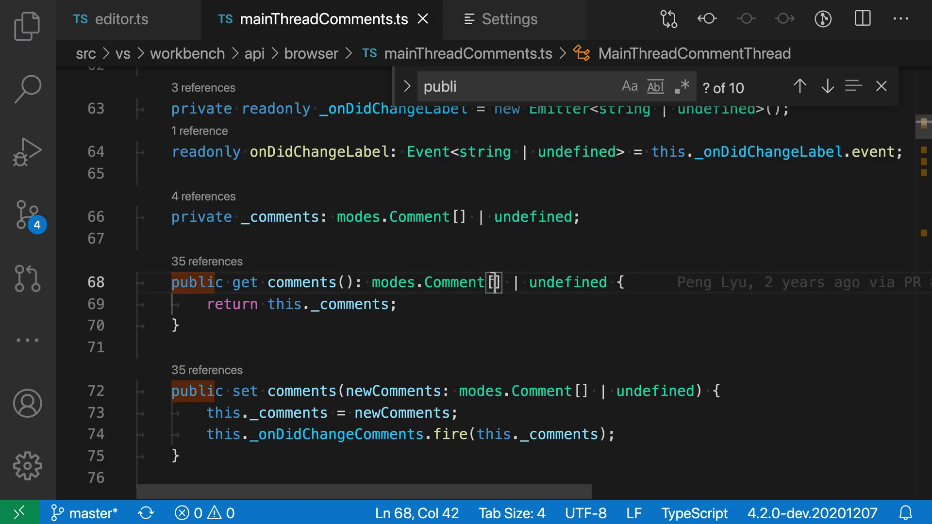
Step: Clear the old 'publi' text from the Find field
{"action": "left_click", "coordinate": [547, 91]}
{"action": "key", "text": "ctrl+a"}
{"action": "key", "text": "BackSpace"}
{"action": "left_click", "coordinate": [355, 238]}
Step: Switch to Settings and back, close Find, and place the caret at line 223's end
{"action": "key", "text": "ctrl+comma"}
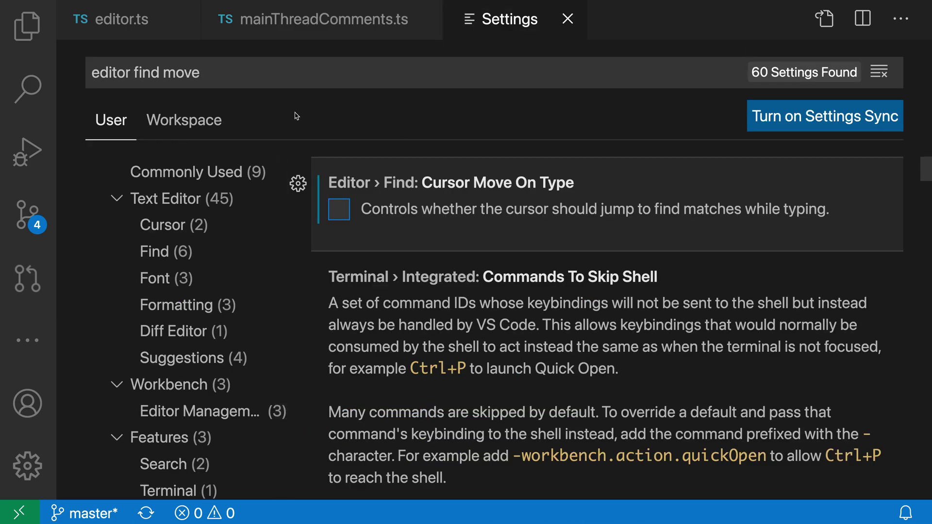
{"action": "key", "text": "ctrl+Page_Up"}
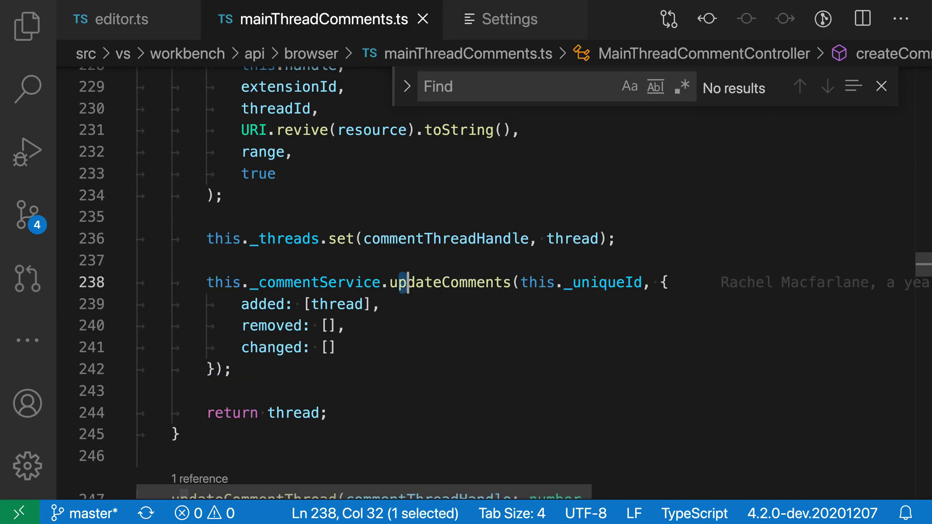
{"action": "key", "text": "ctrl+u"}
{"action": "key", "text": "Escape"}
{"action": "left_click", "coordinate": [483, 268]}
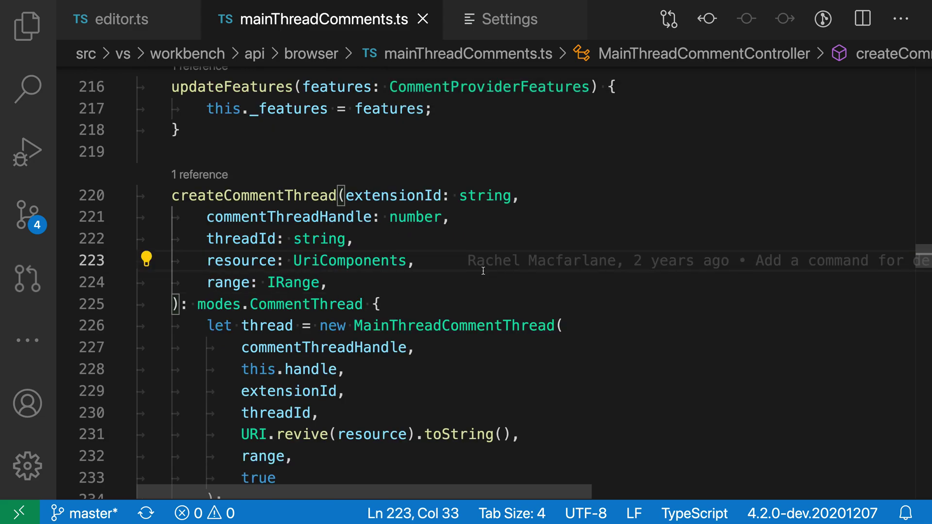
{"action": "key", "text": "ctrl+f"}
{"action": "type", "text": "pub"}
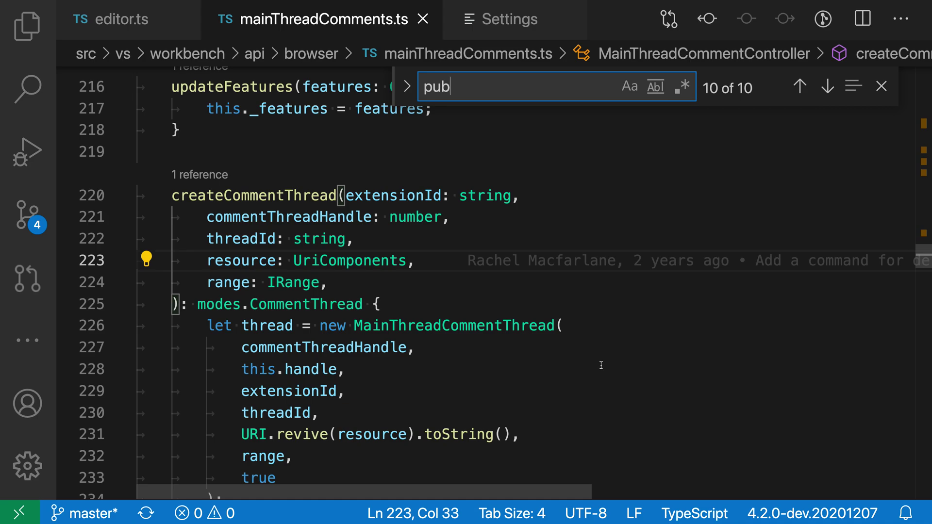
Step: Step Next, Previous, then Next through the pub matches, landing on line 68's comments getter
{"action": "left_click", "coordinate": [828, 89]}
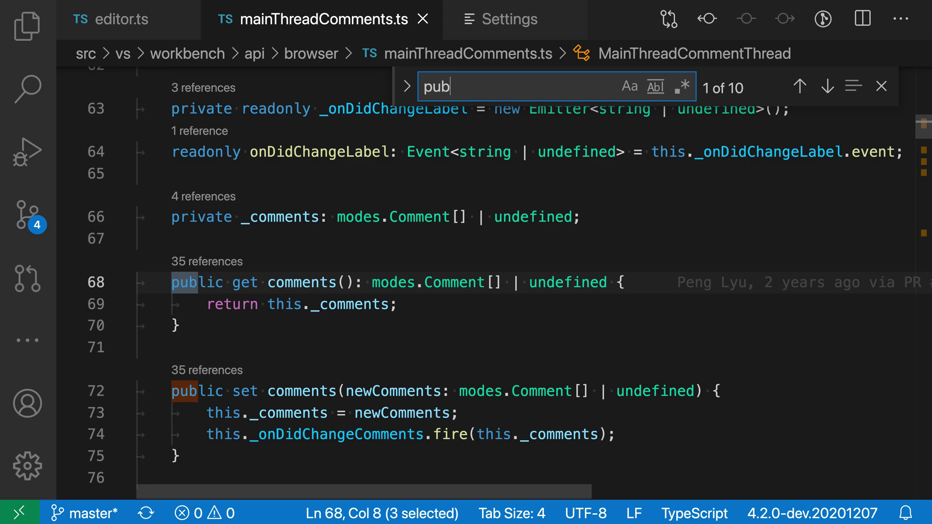
{"action": "left_click", "coordinate": [799, 86]}
{"action": "left_click", "coordinate": [828, 89]}
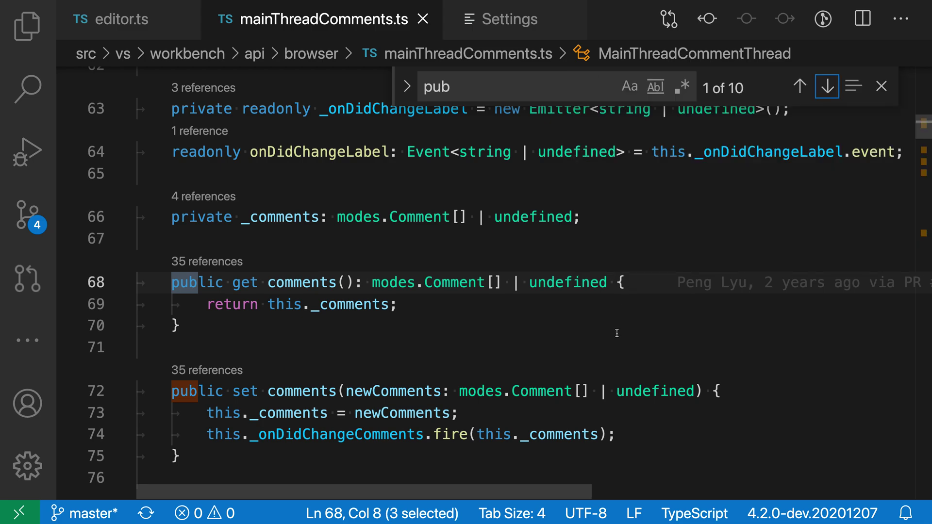